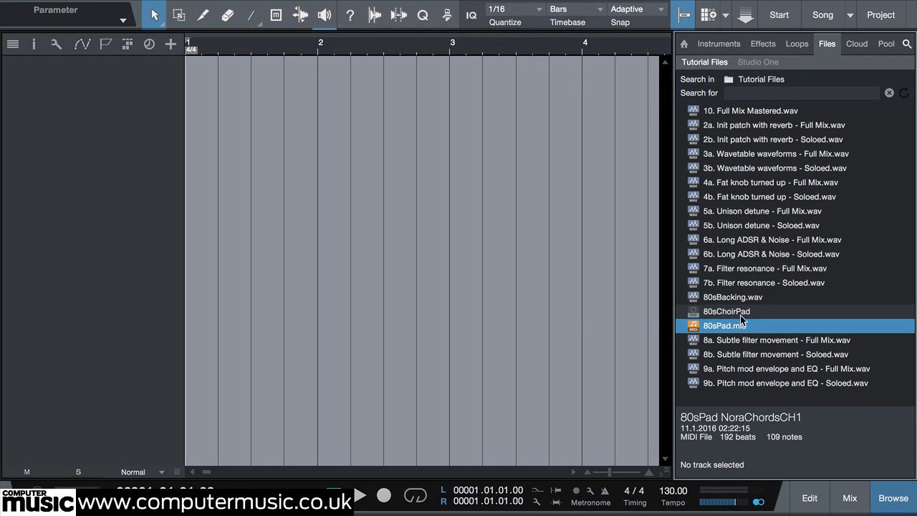
Import 80sBacking.wav and 80sPad.mid onto separate tracks, both starting at bar 1.
drag(738, 295, 190, 80)
drag(717, 325, 207, 126)
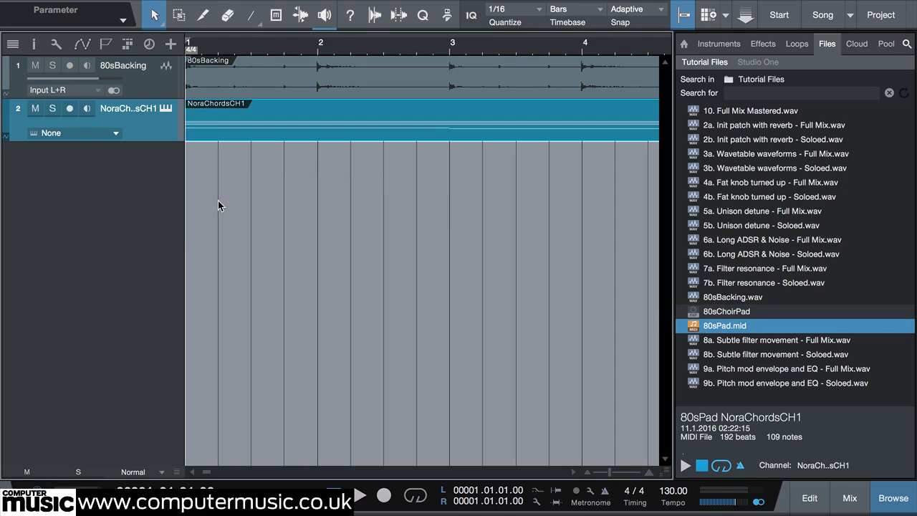
Load the DuneCM instrument onto the NoraChordsCH1 track, choose patch bank B and close the synth window.
click(719, 44)
drag(718, 116, 134, 118)
click(442, 233)
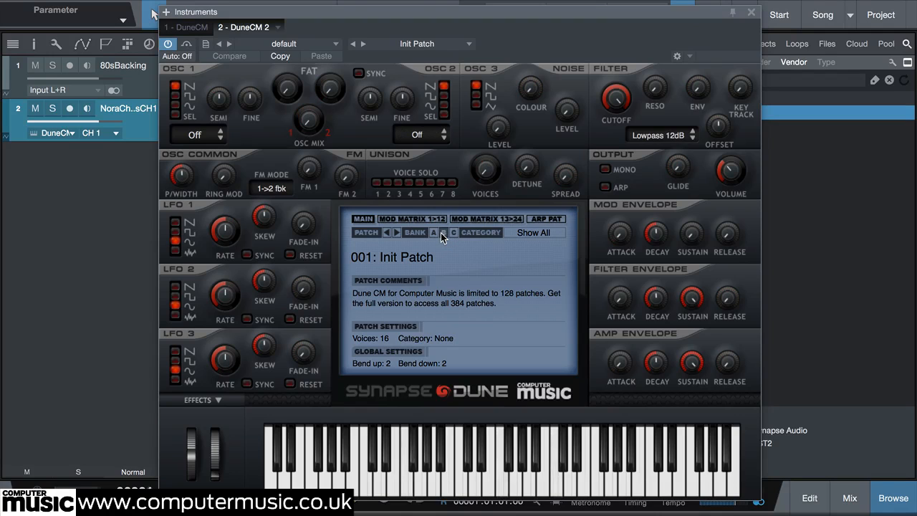
click(749, 15)
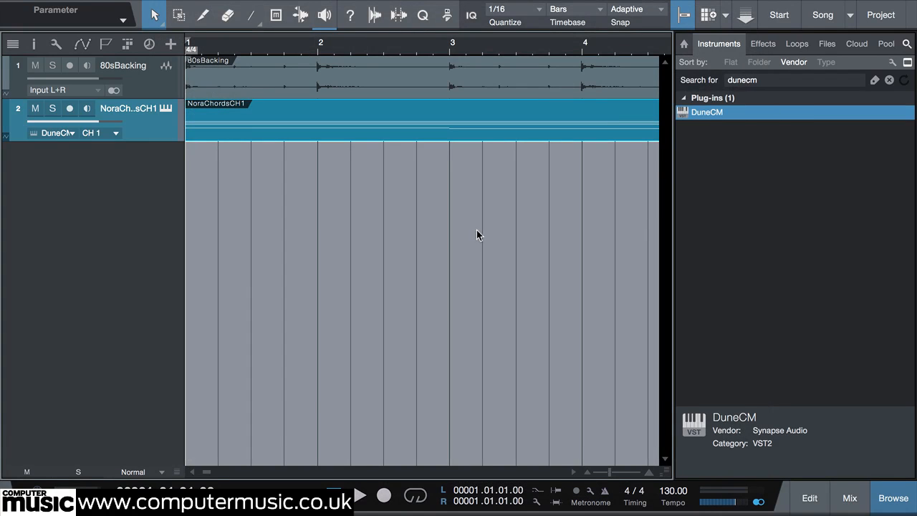
Insert the CMVerb effect on the NoraChordsCH1 synth track and choose the Gold plate reverb program.
click(761, 44)
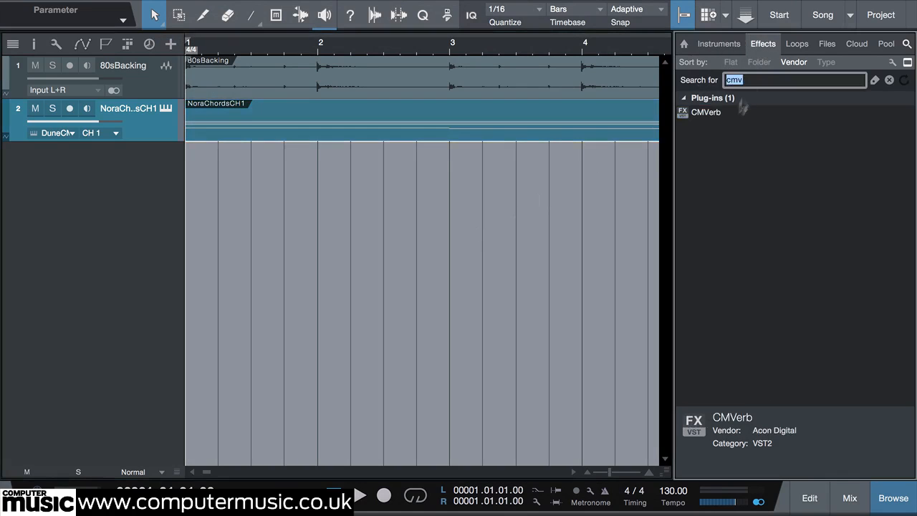
drag(714, 113, 154, 126)
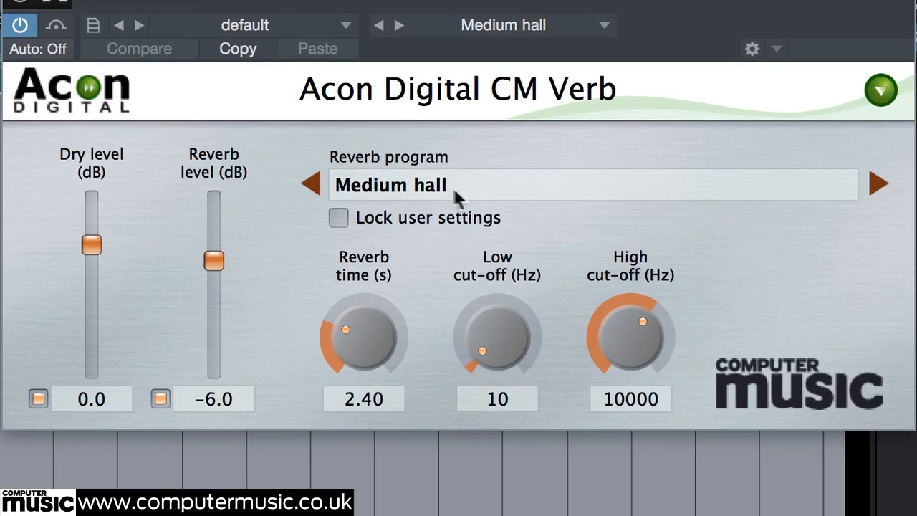
click(456, 179)
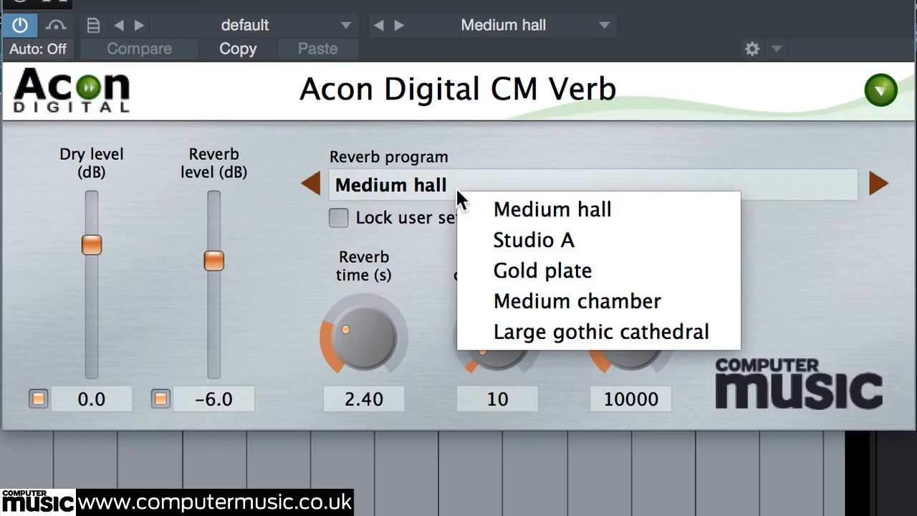
click(517, 271)
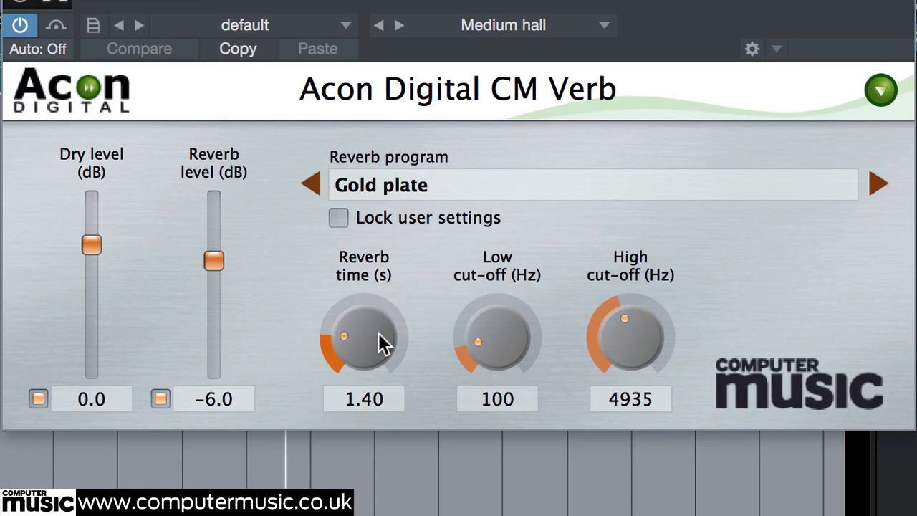
Set CM Verb's reverb time to 4.56 s, reverb level to 3.3 dB, low cut-off to 903 Hz and high cut-off to 9038 Hz.
drag(376, 330, 387, 269)
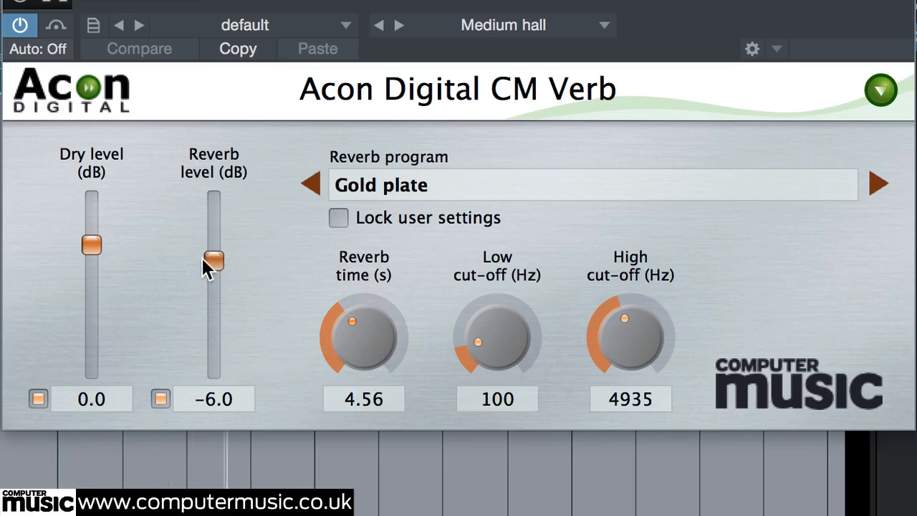
drag(212, 260, 216, 235)
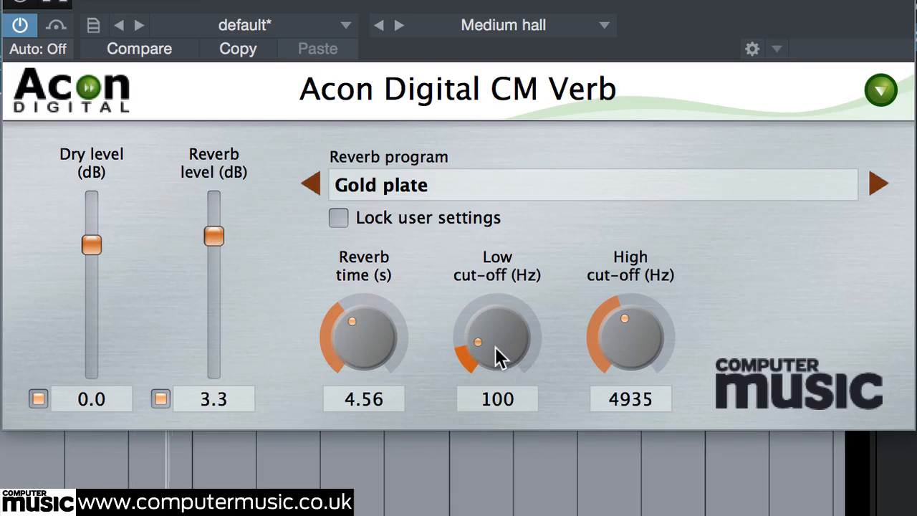
drag(495, 347, 516, 246)
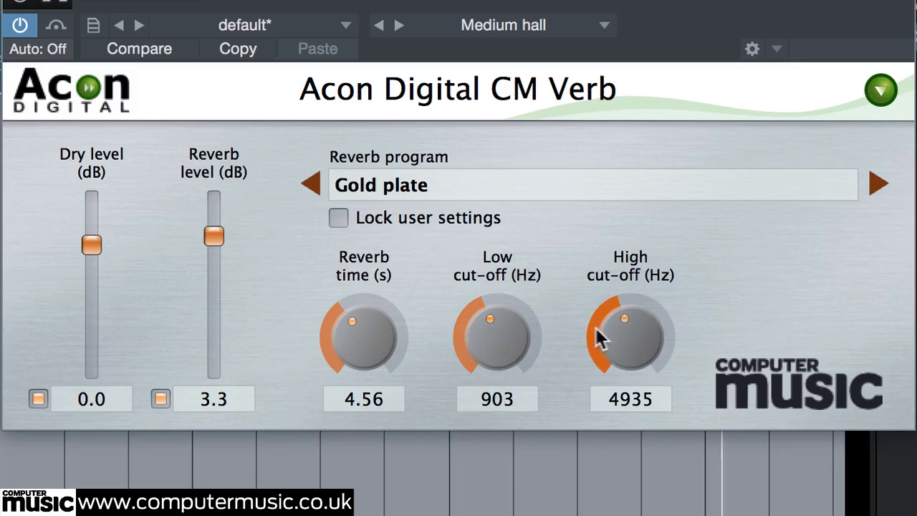
drag(645, 343, 639, 291)
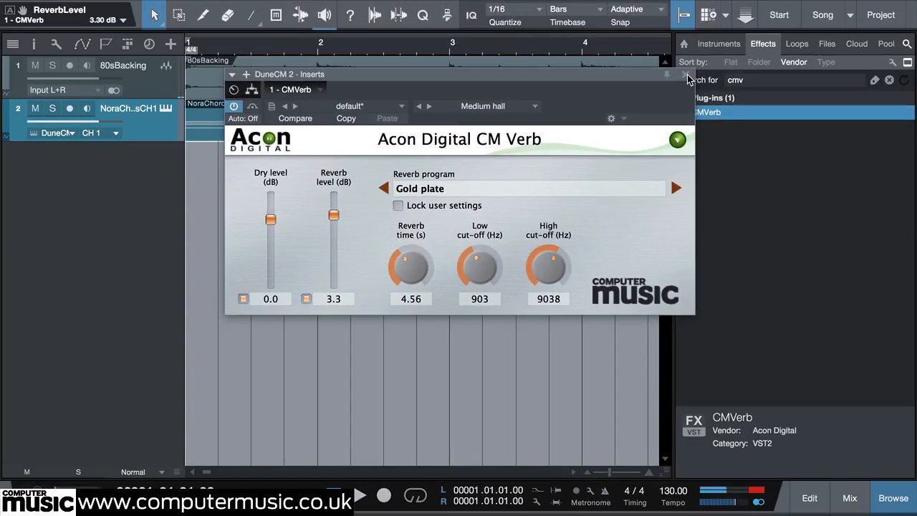
click(685, 75)
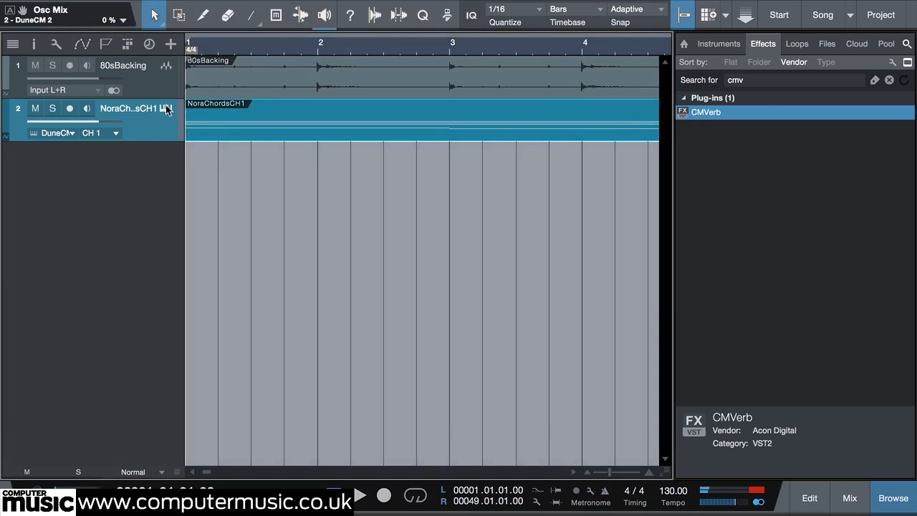
Switch DuneCM's oscillators 1 and 2 to SEL, using waveform 52 for oscillator 1 and waveform 54 for oscillator 2.
click(165, 108)
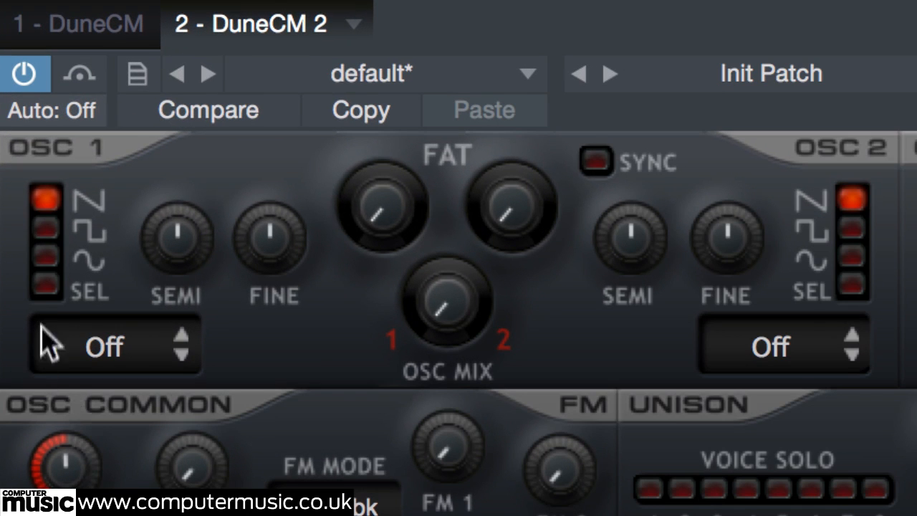
click(44, 281)
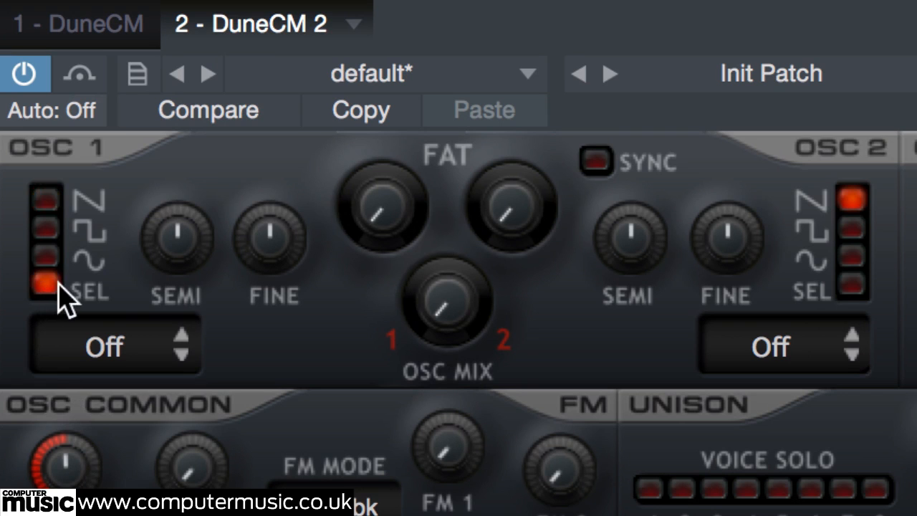
click(858, 281)
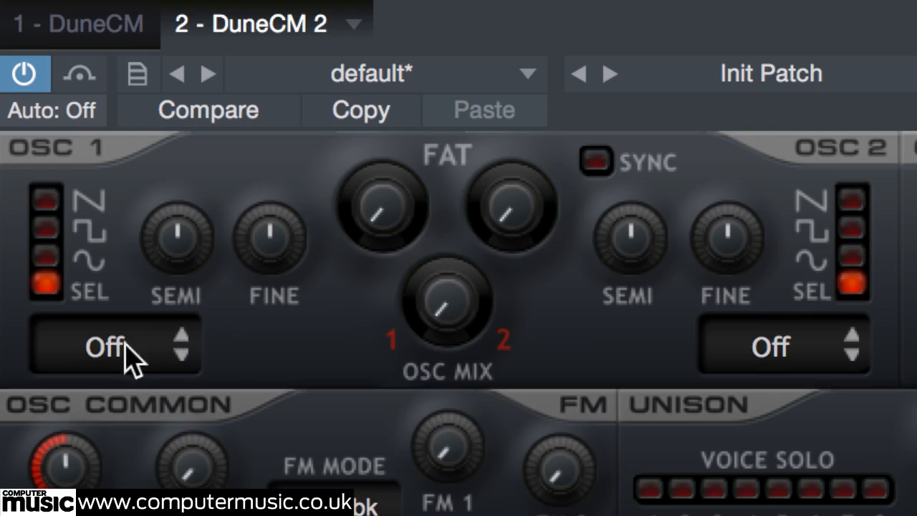
drag(126, 351, 138, 301)
scroll(143, 336, up, 10)
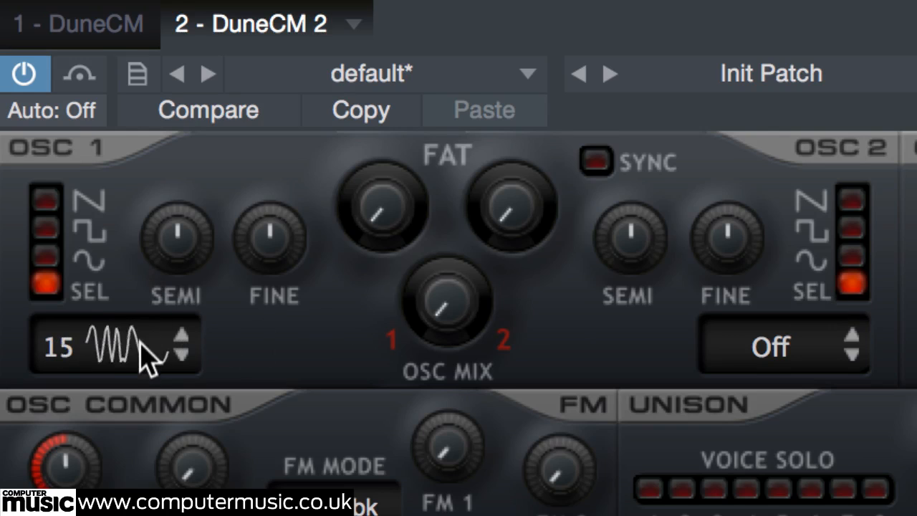
scroll(143, 351, up, 20)
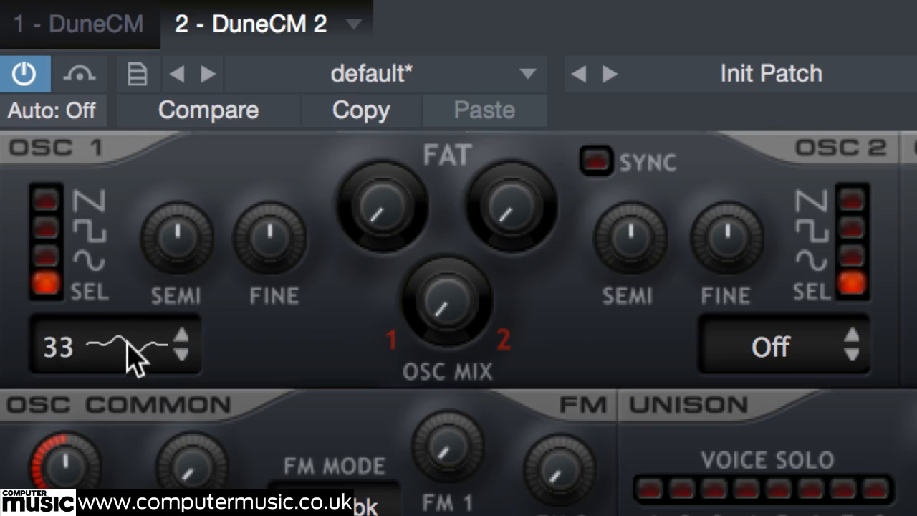
drag(147, 276, 224, 255)
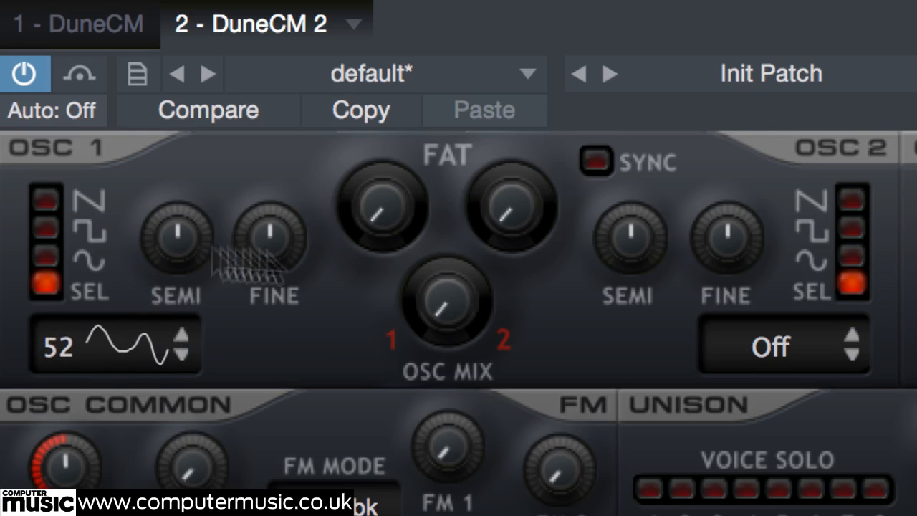
drag(777, 348, 787, 276)
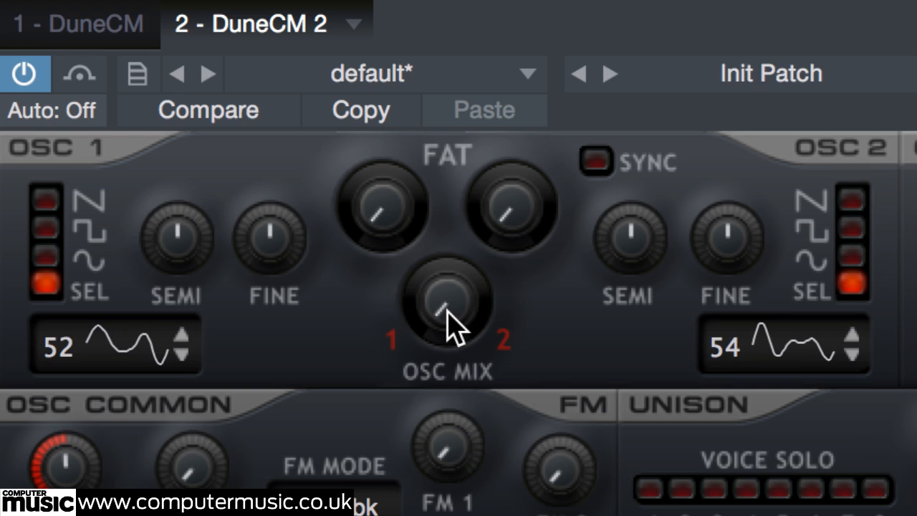
Adjust the Osc Mix between the two oscillators and raise oscillator 1's Fat amount.
drag(450, 326, 473, 399)
drag(387, 211, 390, 120)
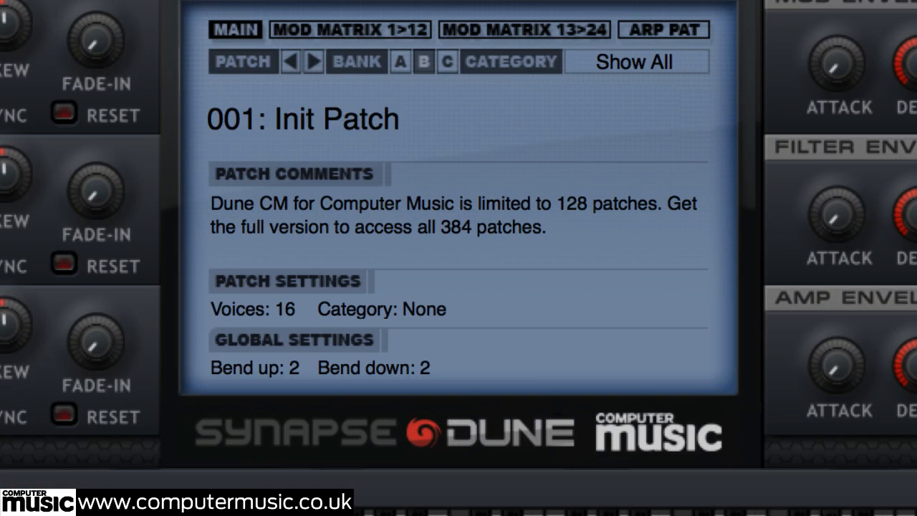
Set the patch's polyphony to 72 voices and lower the synth's output volume.
drag(290, 310, 321, 10)
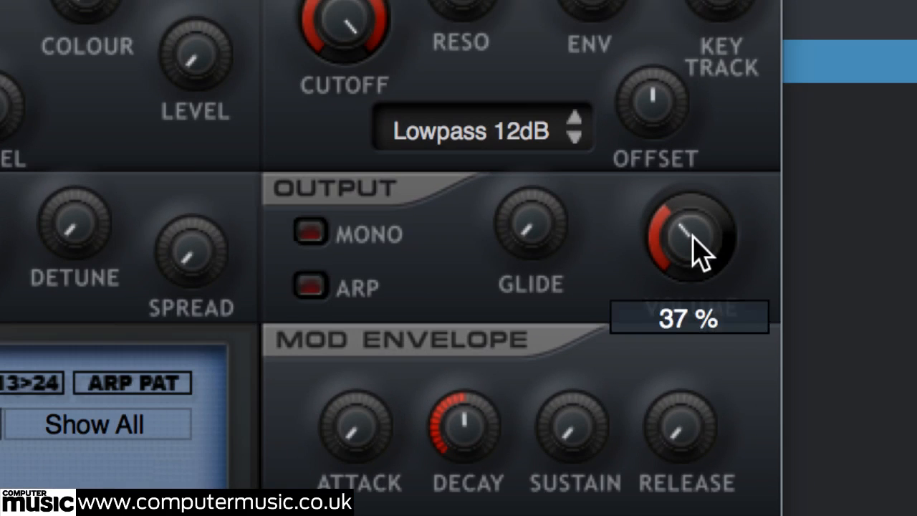
drag(695, 241, 688, 326)
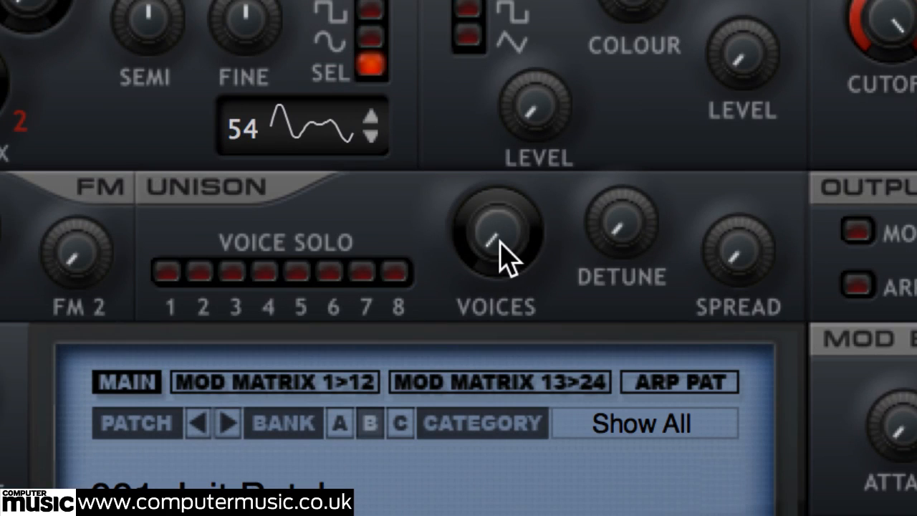
Raise the unison Voices to maximum and add a small amount of unison Detune.
drag(504, 254, 517, 275)
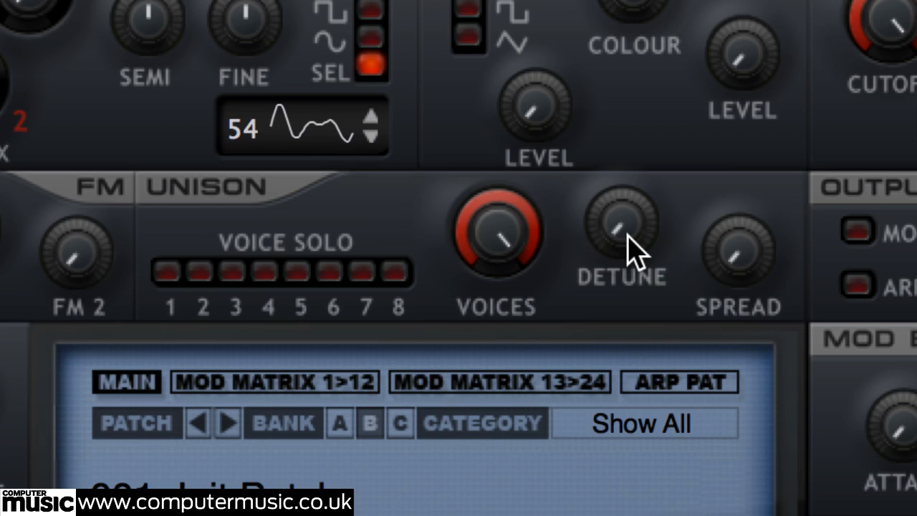
drag(629, 244, 618, 191)
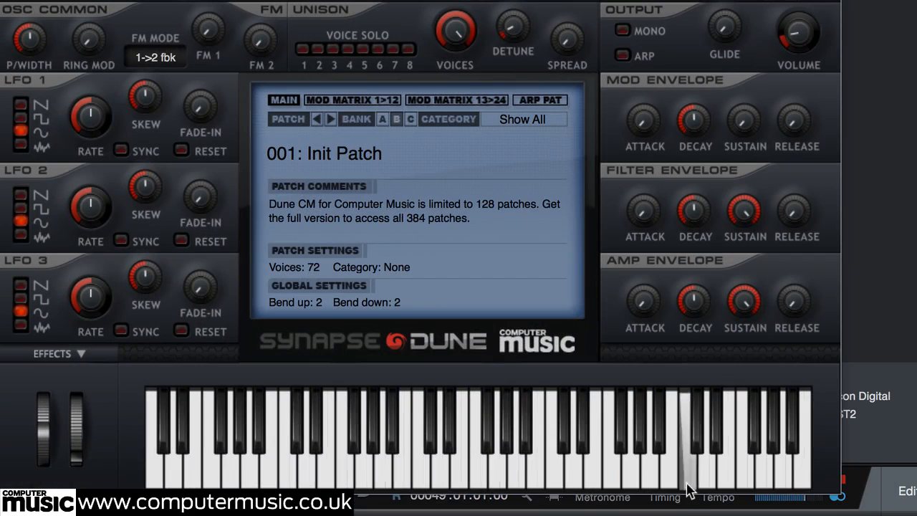
Audition the detuned unison patch by playing various notes on the synth's keyboard.
click(651, 479)
click(613, 479)
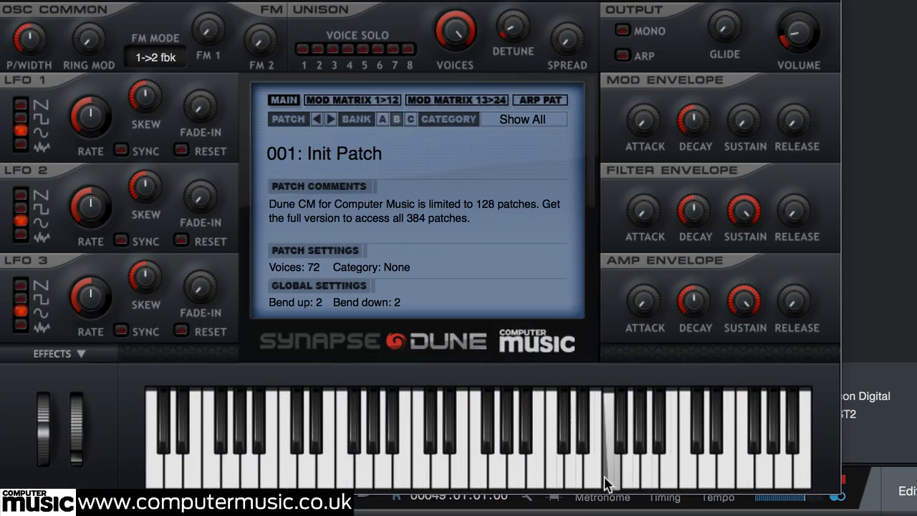
click(647, 469)
click(684, 467)
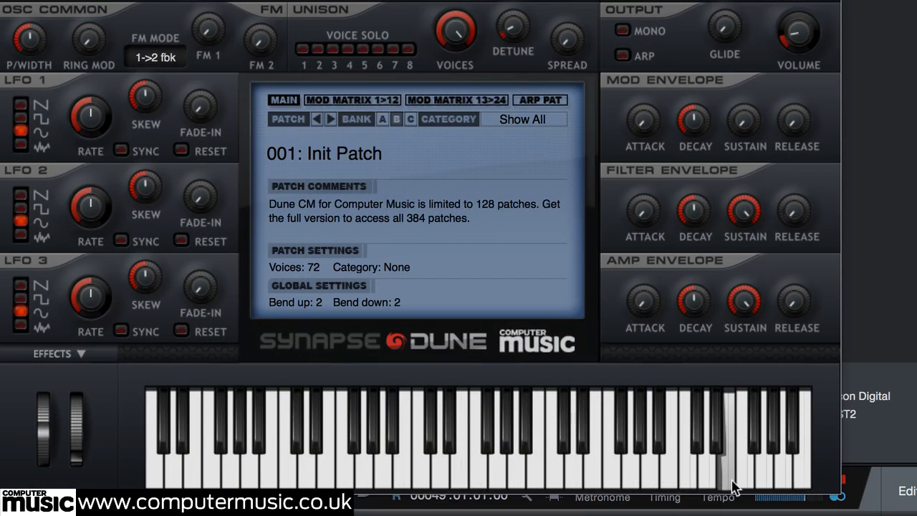
click(781, 486)
click(609, 486)
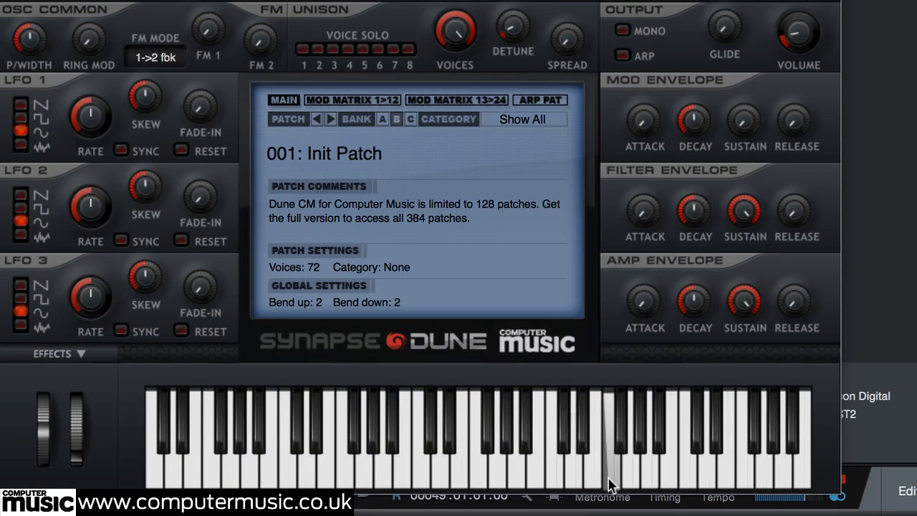
click(556, 486)
click(573, 485)
click(536, 485)
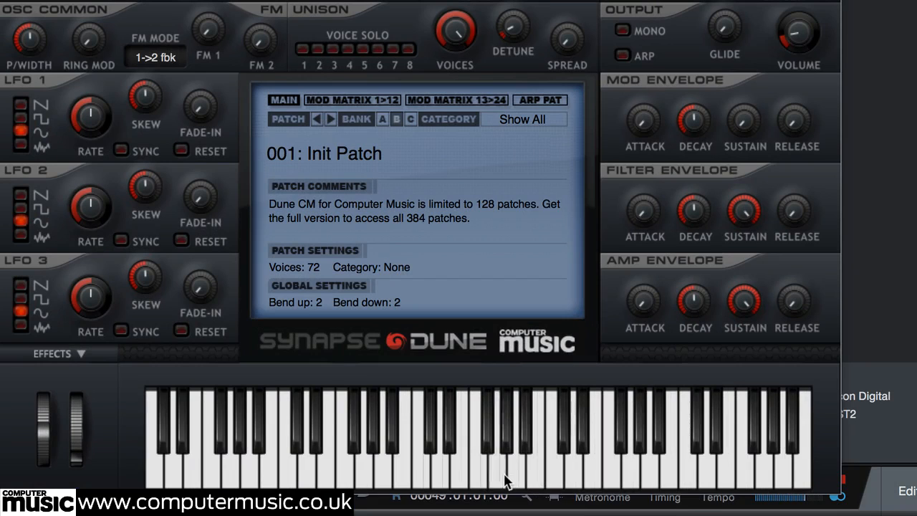
click(480, 483)
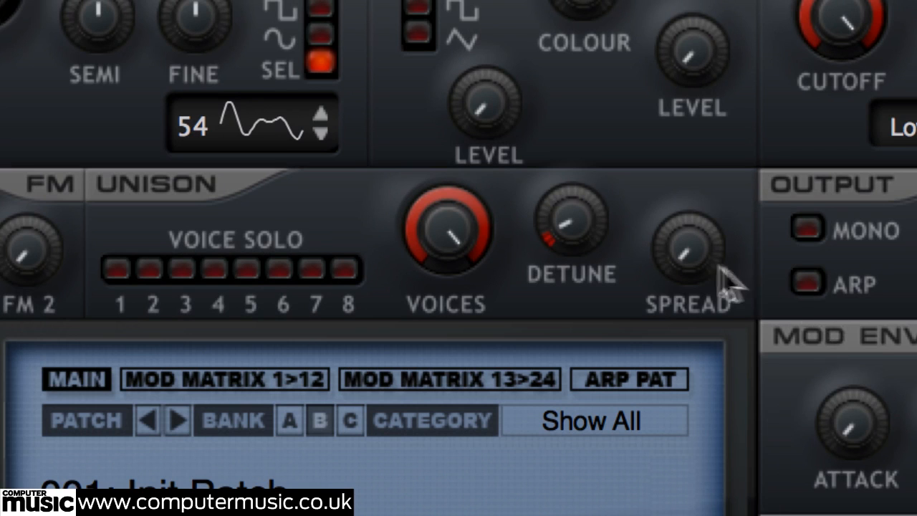
Raise the unison Spread to maximum.
drag(692, 262, 704, 106)
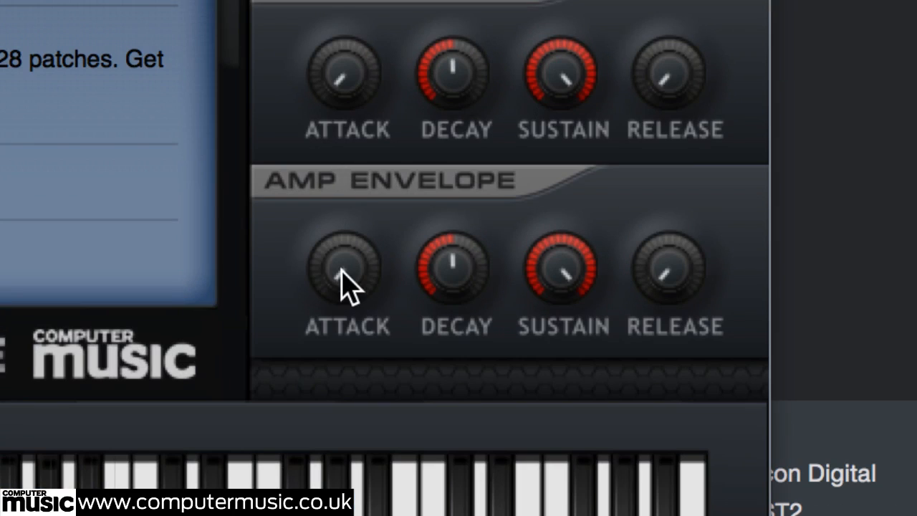
Shape the amp envelope with Attack and Decay at about three quarters, a reduced Sustain and a longer Release.
drag(341, 271, 396, 10)
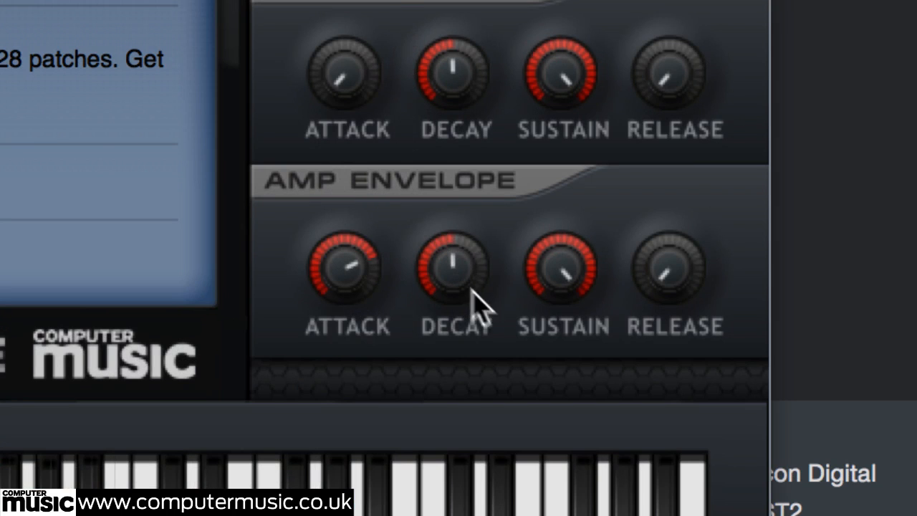
drag(477, 295, 484, 179)
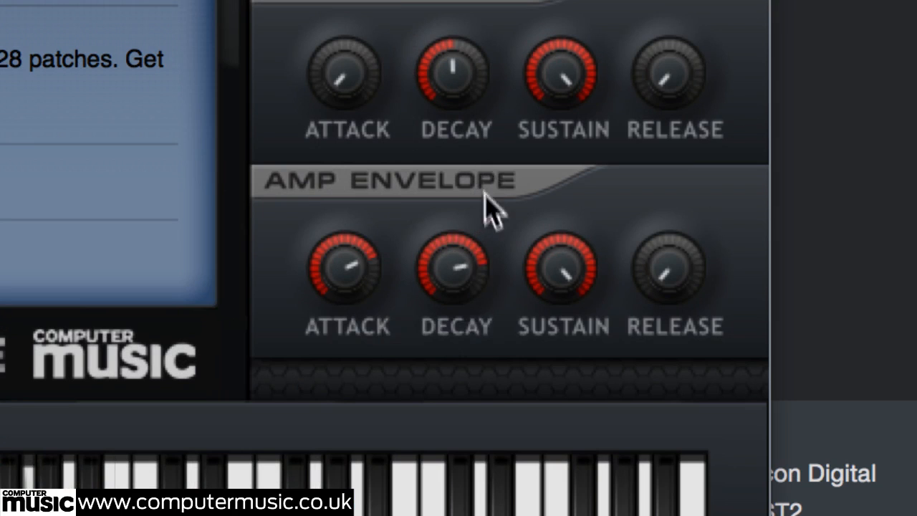
drag(557, 272, 557, 334)
drag(661, 266, 693, 30)
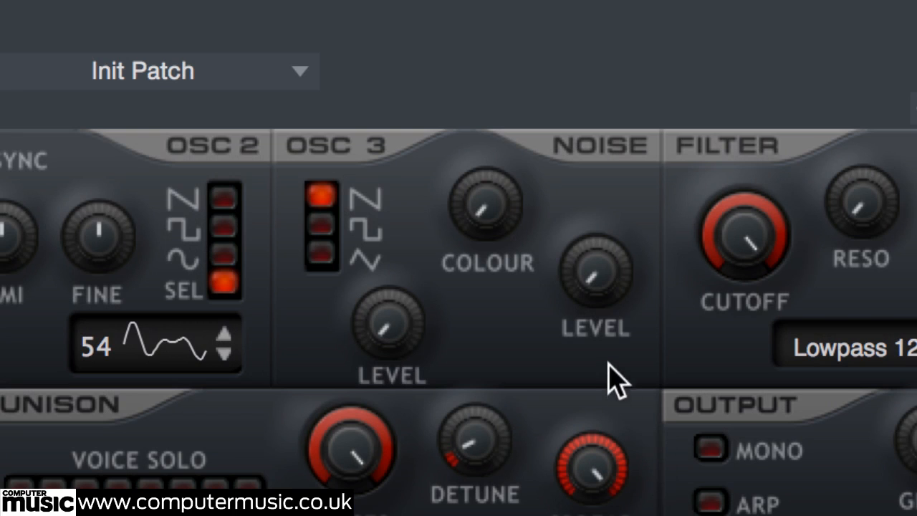
Add a very small amount of noise level and raise the noise Colour to maximum.
mouse_move(602, 286)
mouse_down()
mouse_move(618, 139)
mouse_move(602, 278)
mouse_up()
drag(459, 215, 505, 22)
drag(487, 222, 507, 100)
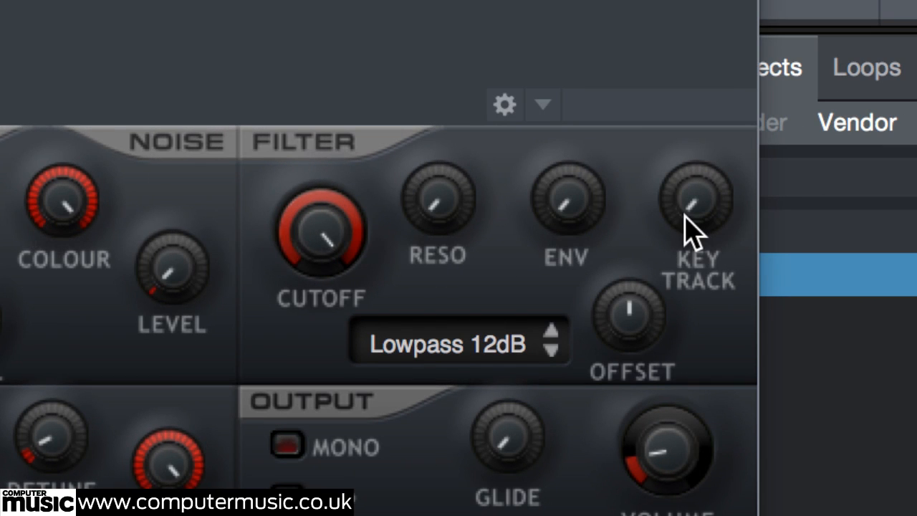
Raise the filter's Key Track amount to about halfway.
drag(684, 213, 708, 138)
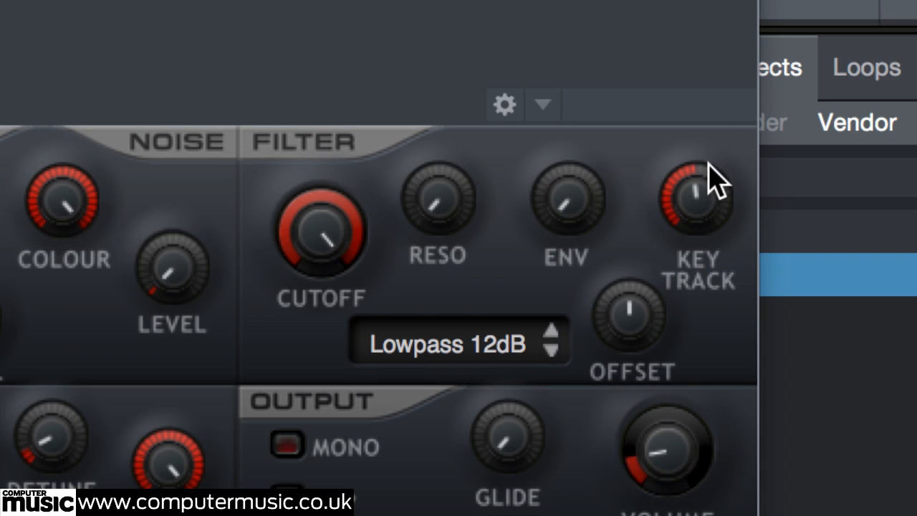
Raise the filter's Key Track to maximum and Resonance to nearly maximum, and lower the Cutoff to about three quarters.
drag(706, 215, 727, 68)
drag(712, 198, 712, 172)
drag(444, 214, 466, 107)
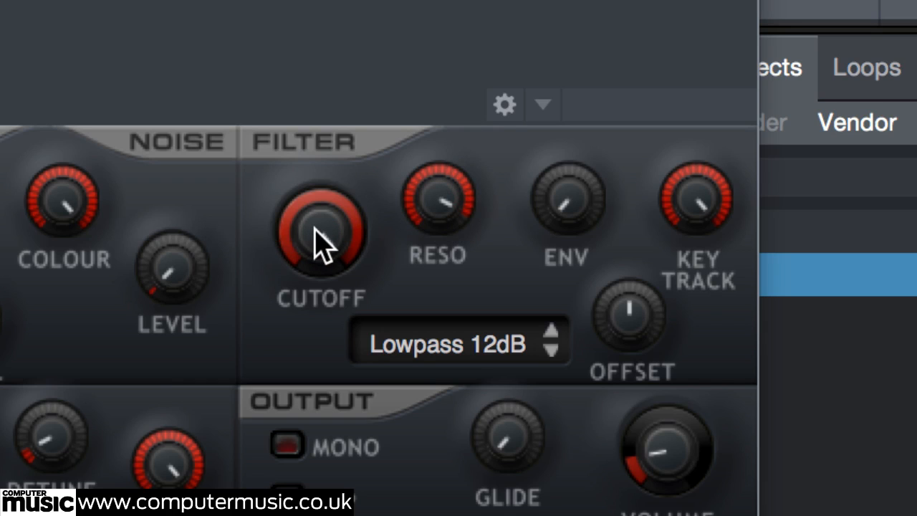
drag(315, 229, 278, 306)
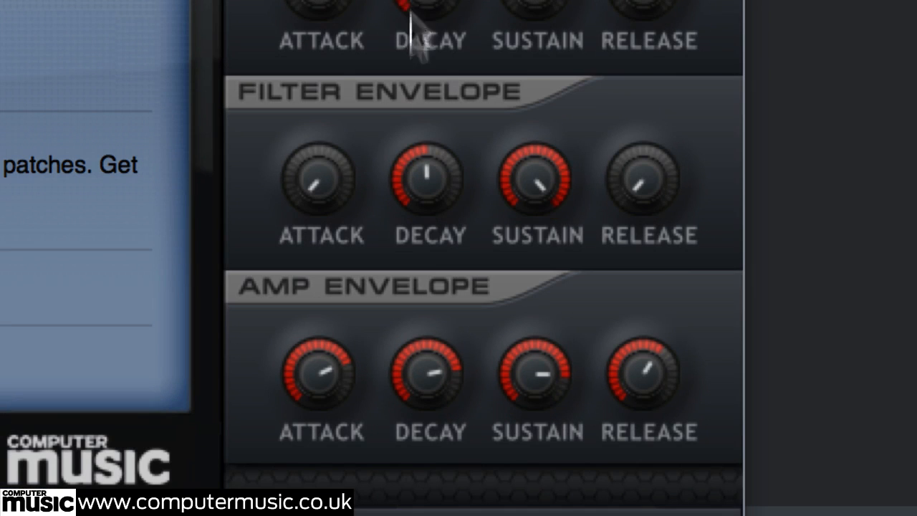
Match the filter envelope to the amp envelope, with Attack and Decay about three quarters, a reduced Sustain and Release slightly over 60%.
drag(327, 205, 380, 1)
drag(425, 201, 450, 97)
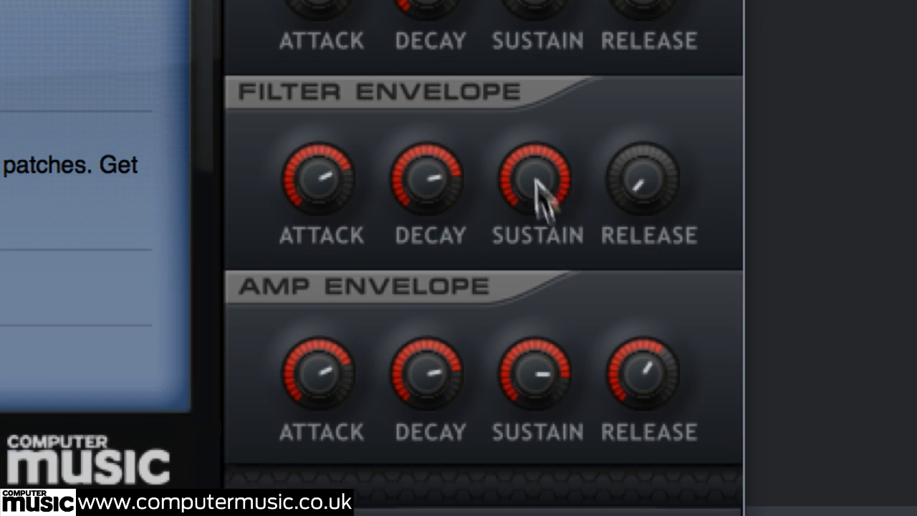
mouse_move(536, 180)
mouse_down()
mouse_move(520, 241)
mouse_move(536, 164)
mouse_move(537, 180)
mouse_up()
drag(653, 181, 723, 4)
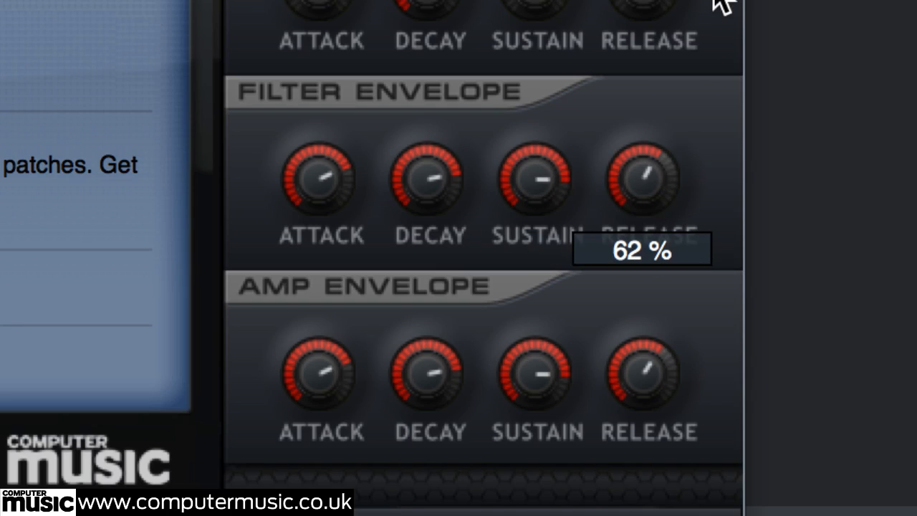
drag(673, 169, 664, 170)
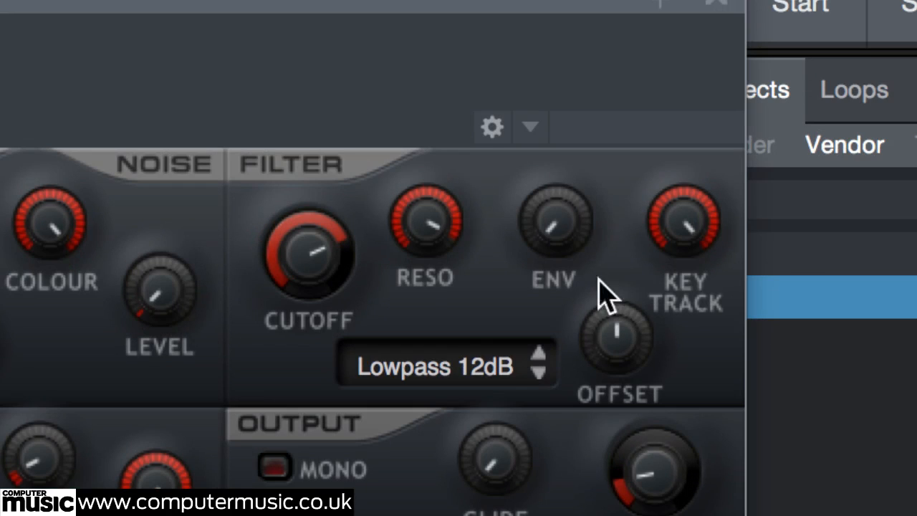
Add a small amount of filter Env modulation and set the filter Cutoff to 66%.
drag(557, 221, 560, 201)
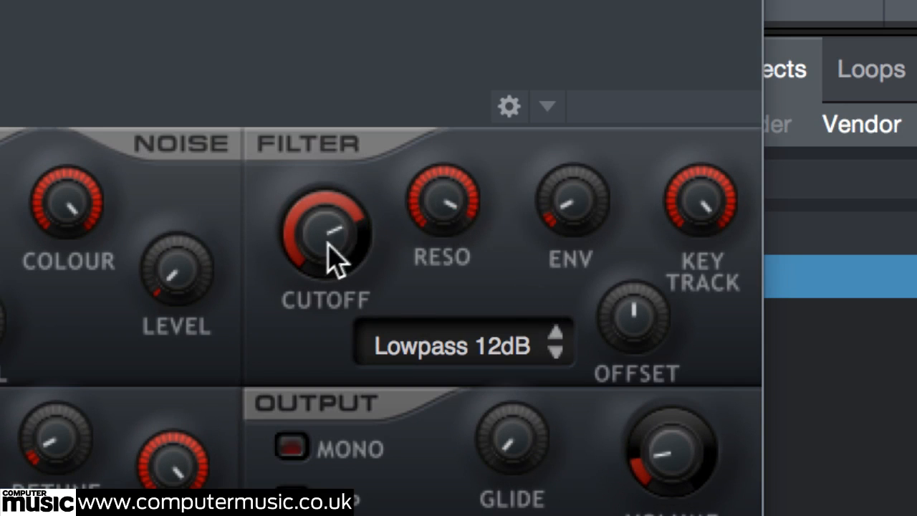
drag(334, 250, 329, 272)
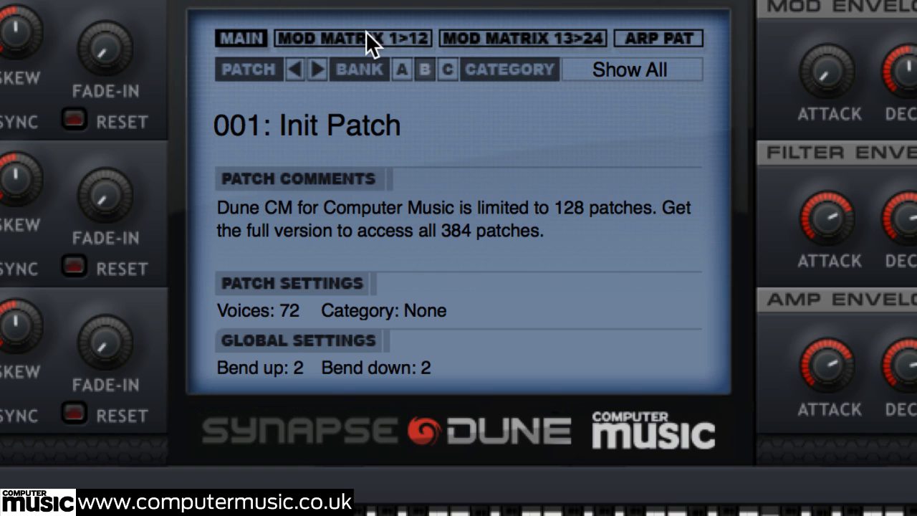
Assign Mod Env to the second modulation matrix slot with an amount of -1 and an Oscillators destination.
click(365, 38)
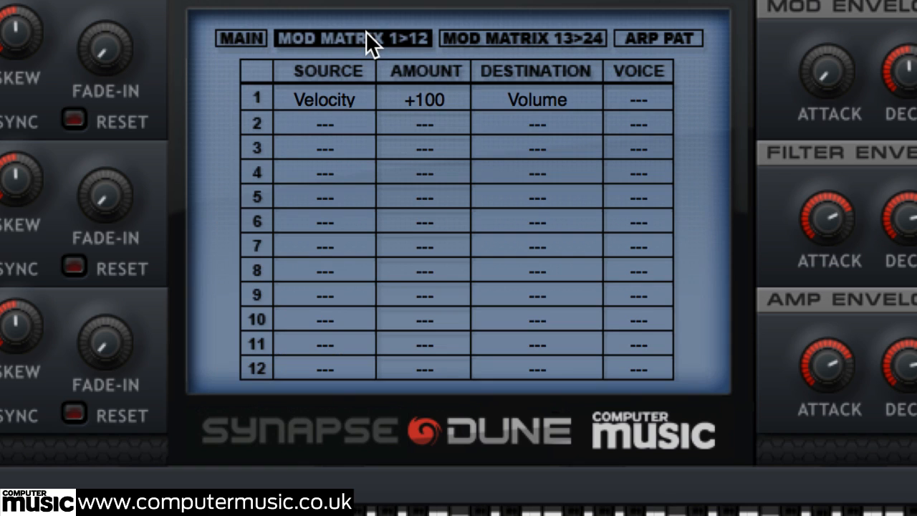
click(341, 124)
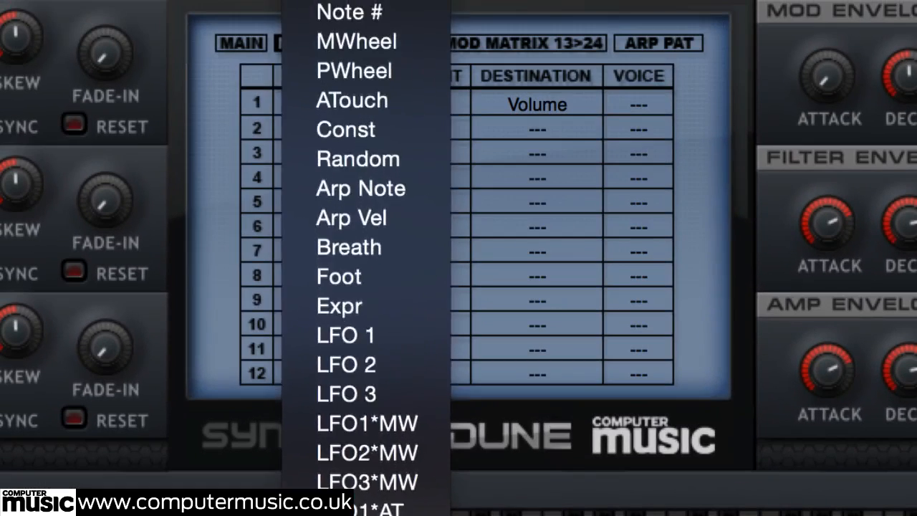
click(351, 428)
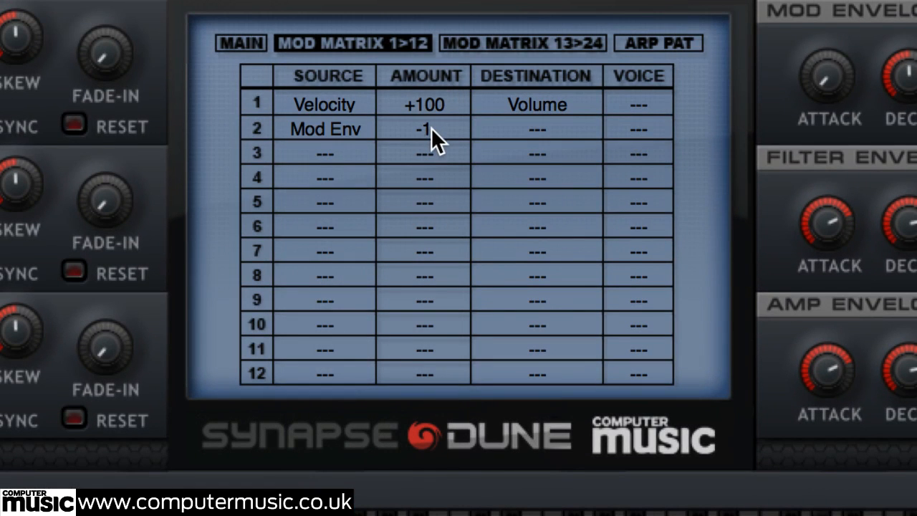
click(547, 126)
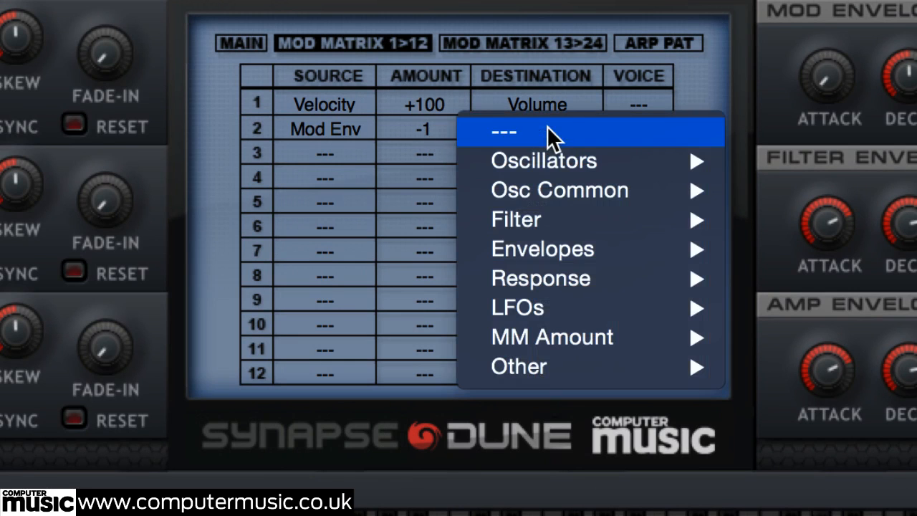
mouse_move(557, 161)
click(763, 165)
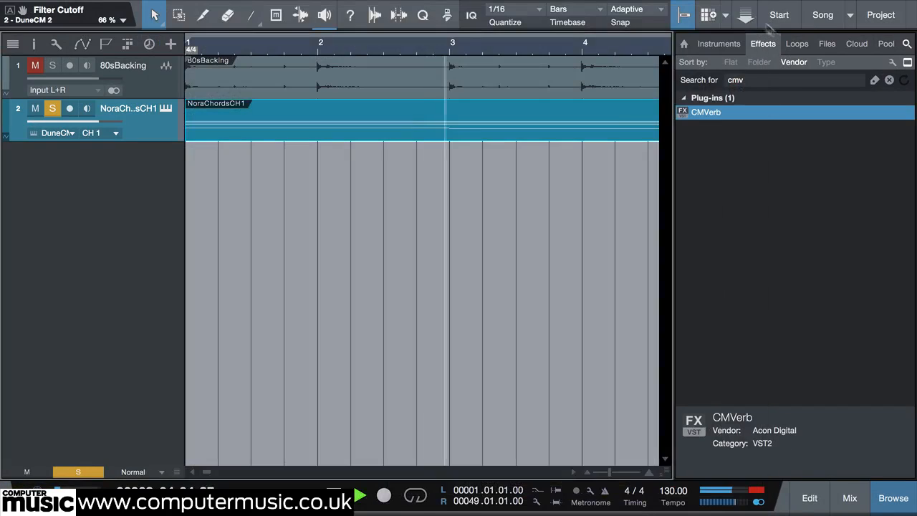
Find PTH2A-CM-VST, insert it after CMVerb on NoraChordsCH1, and set its low-frequency Boost to about 5 and Atten to 4.9.
click(749, 80)
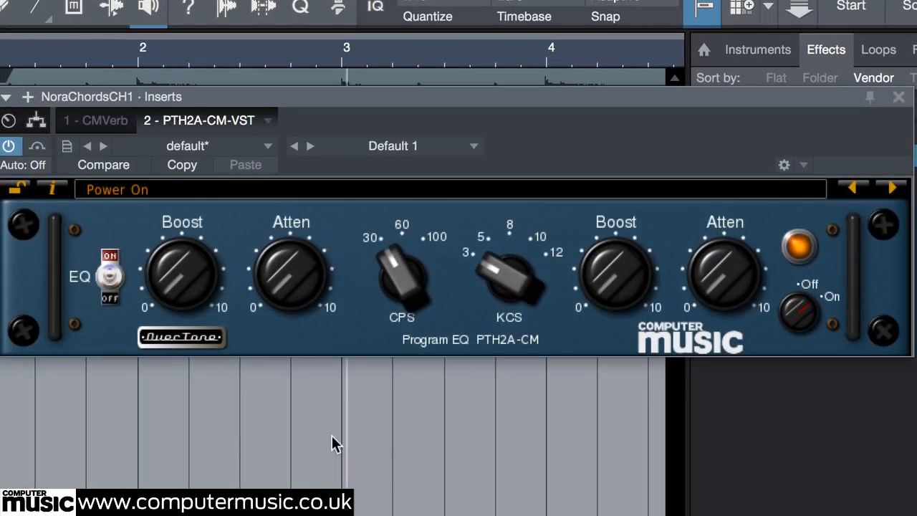
drag(174, 280, 176, 229)
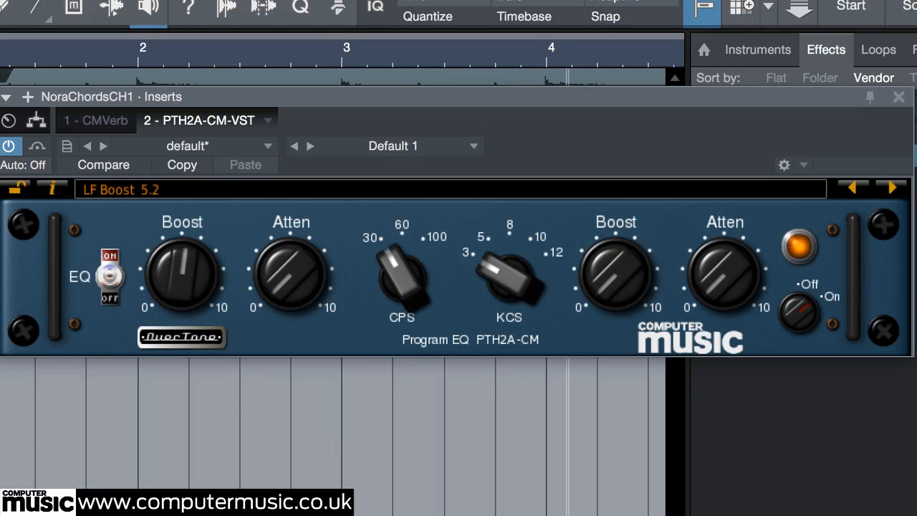
drag(285, 295, 285, 243)
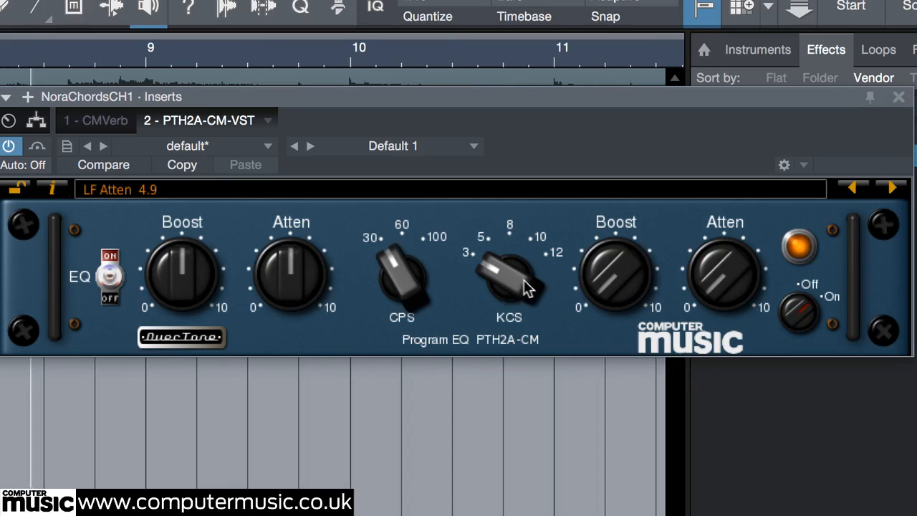
Set the EQ's high frequency to 5K and its high-frequency Boost to 5.0, and raise the high-frequency Atten slightly.
drag(510, 279, 510, 265)
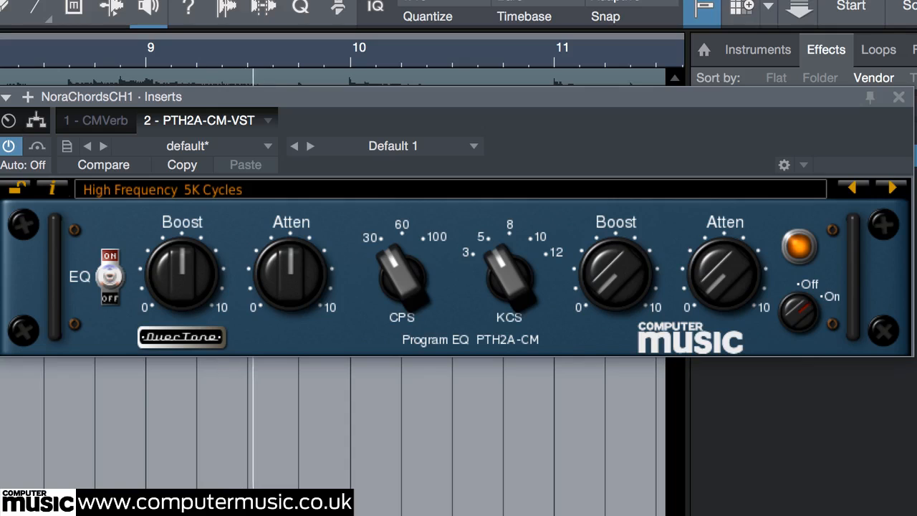
drag(622, 286, 621, 251)
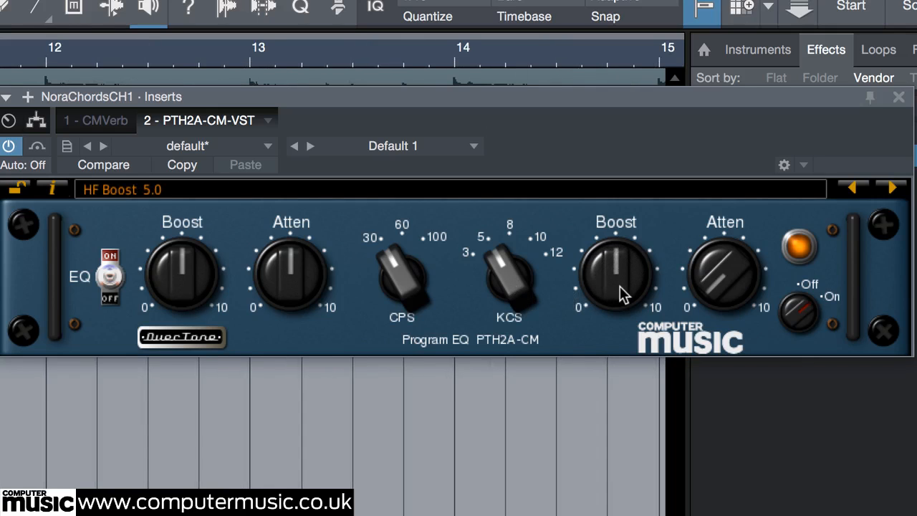
drag(722, 292, 722, 278)
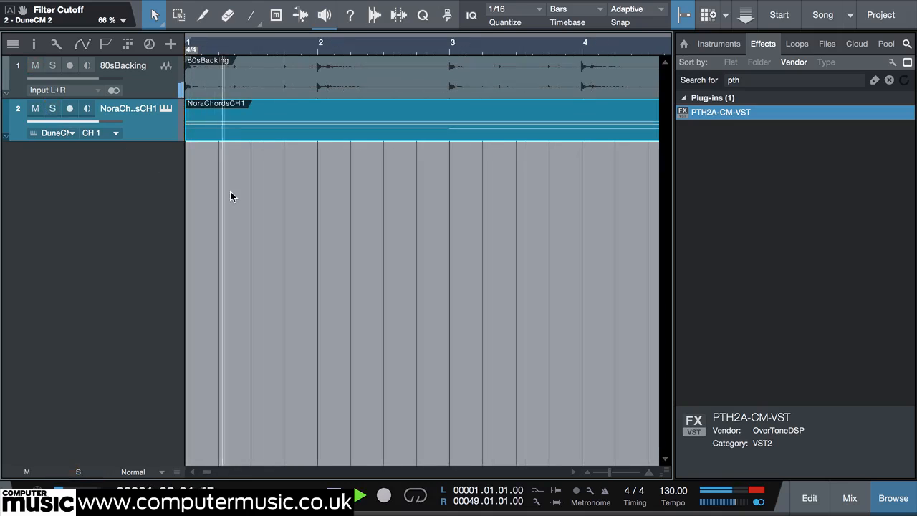
Fit the full length of both parts in the arrangement and increase the height of the 80sBacking and NoraChordsCH1 tracks.
click(586, 473)
click(586, 474)
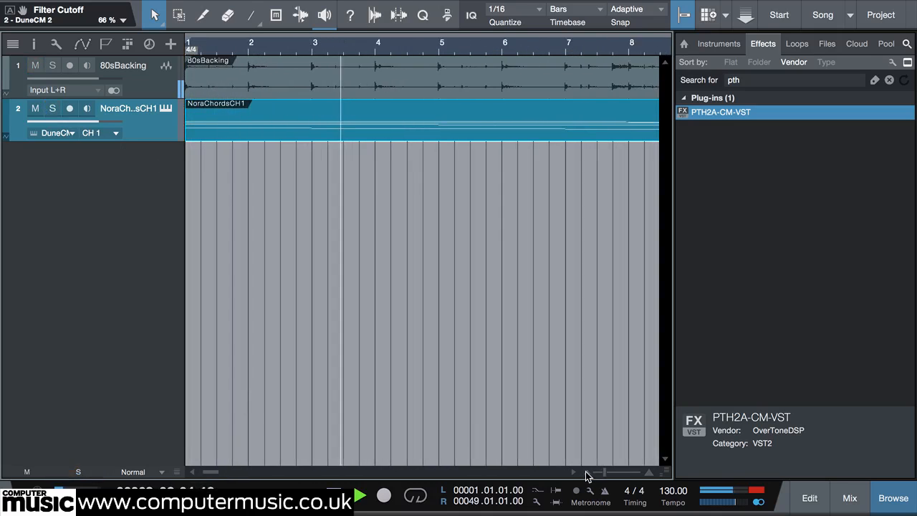
click(586, 474)
click(586, 474)
click(587, 474)
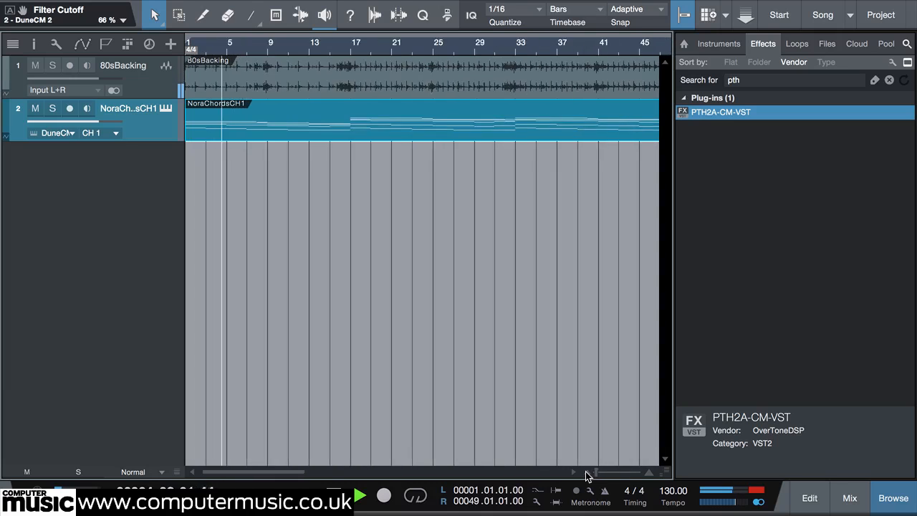
click(586, 474)
click(651, 474)
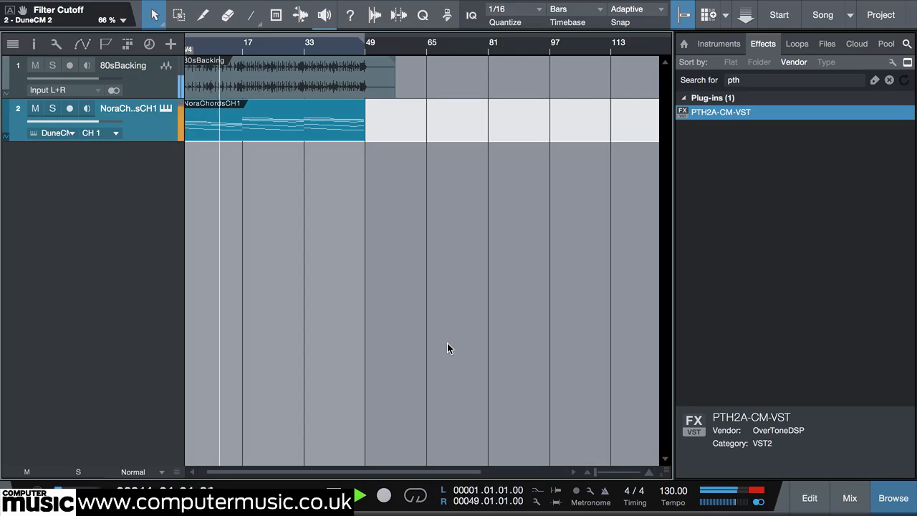
shift+click(160, 91)
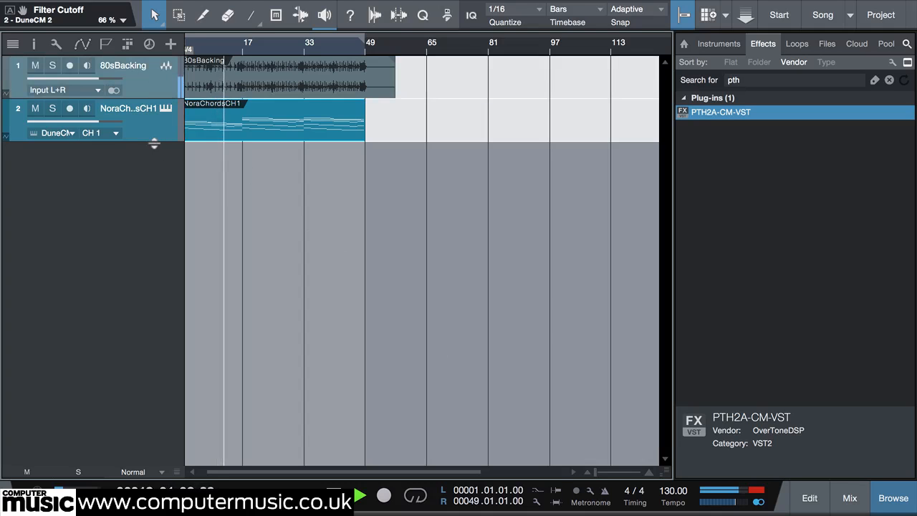
drag(153, 143, 155, 301)
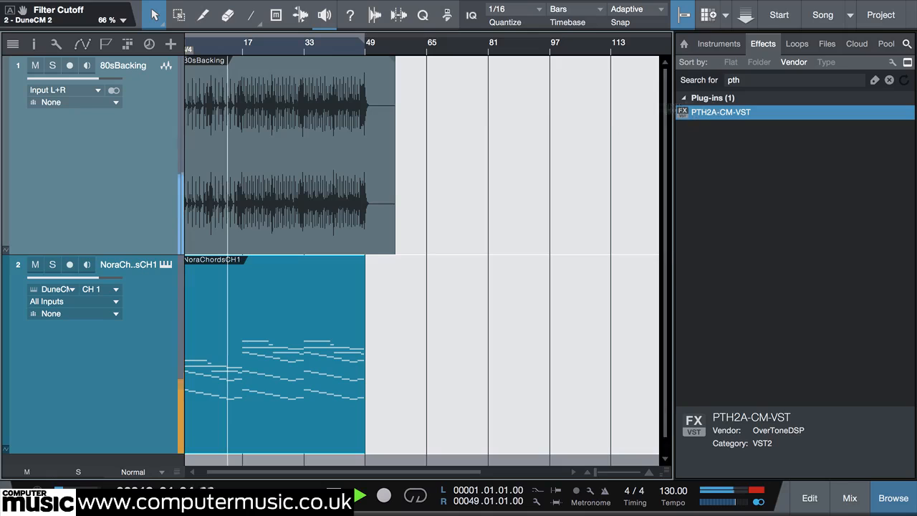
click(135, 375)
Show the DuneCM 2 instrument window from the NoraChordsCH1 mixer channel, hide the mixer and move the window aside.
click(850, 498)
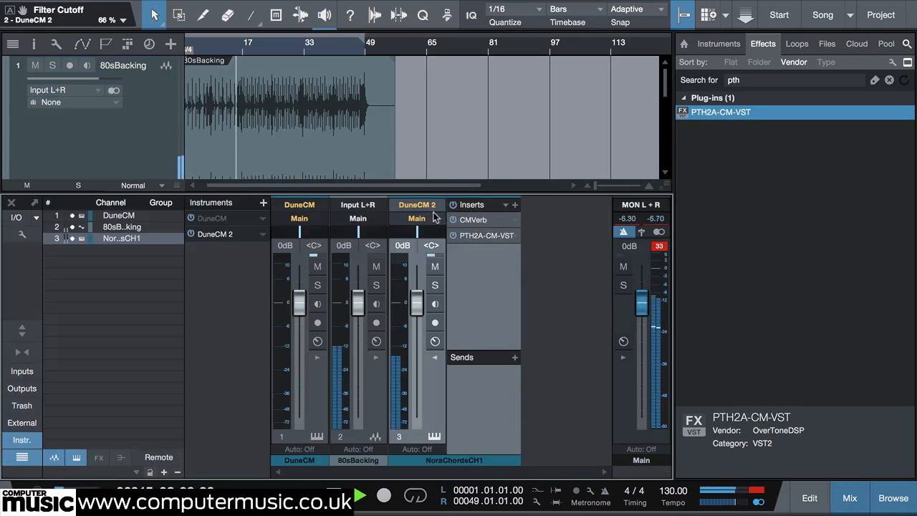
click(435, 340)
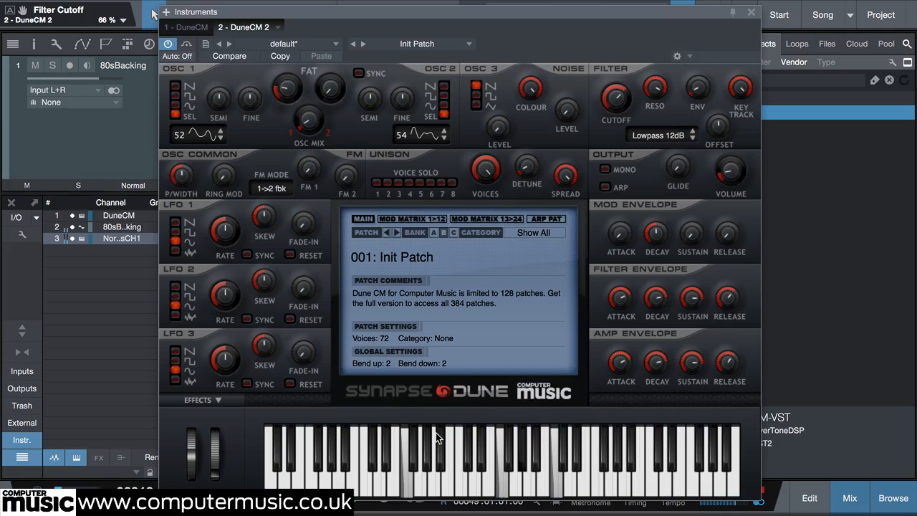
click(862, 499)
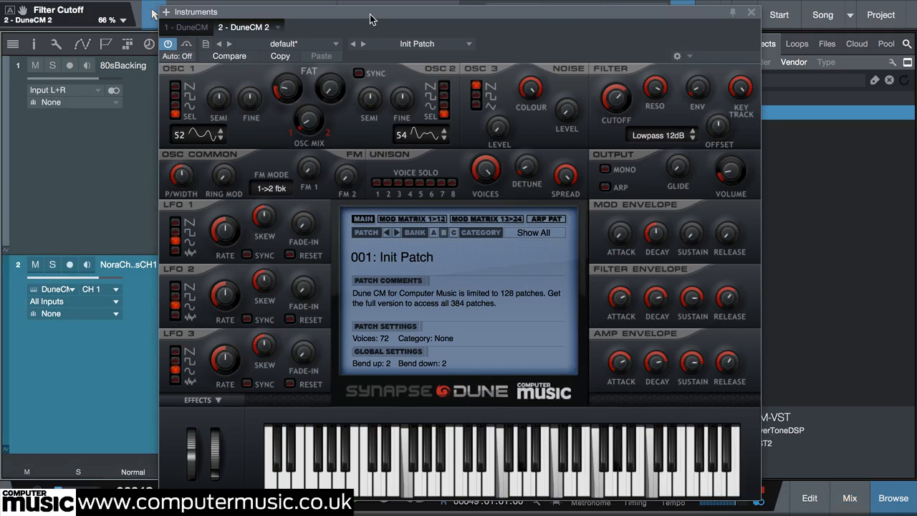
drag(370, 14, 456, 12)
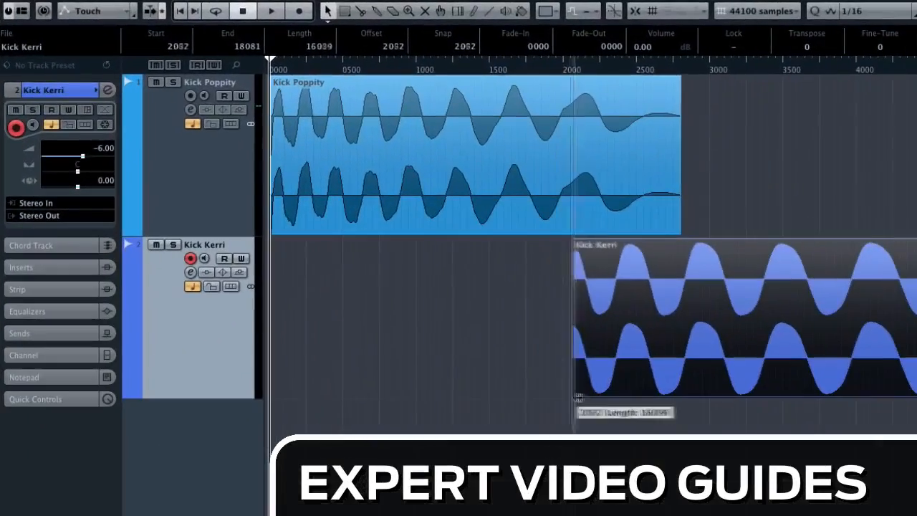
In Cubase, trim the start of the Kick Kerri clip to 2202 and give it a fade-in of 479 samples.
drag(575, 396, 594, 396)
drag(595, 241, 670, 244)
key(g)
key(g)
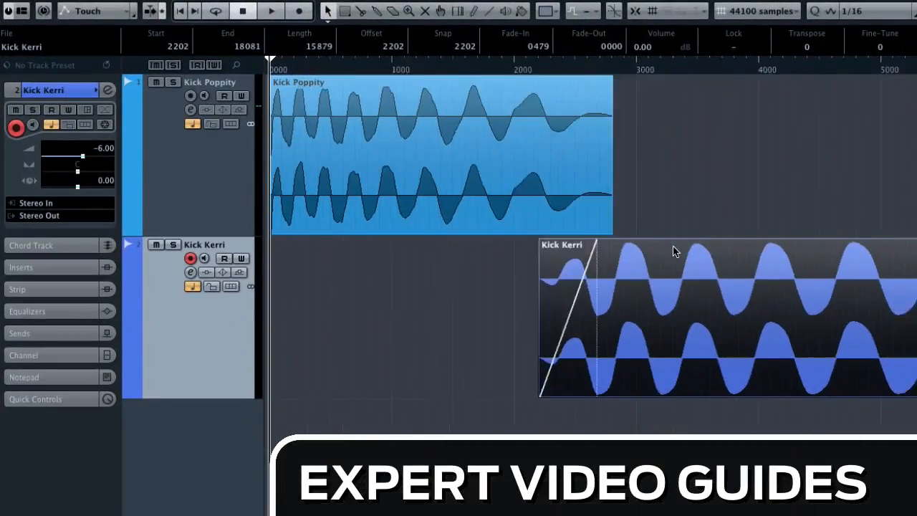